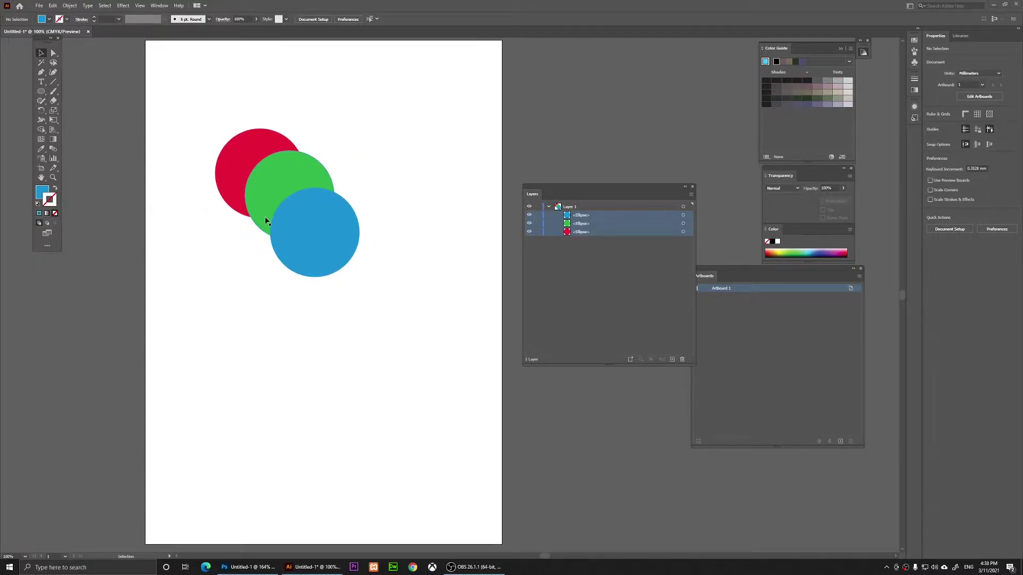
- Glance at the blank Photoshop document, then return to Illustrator
key("alt+Tab")
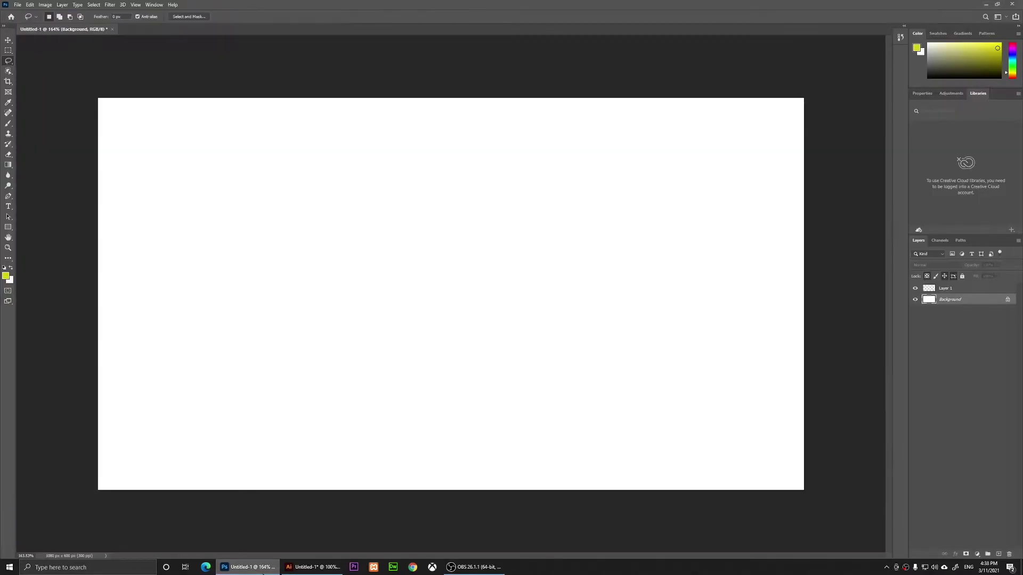
key("alt+Tab")
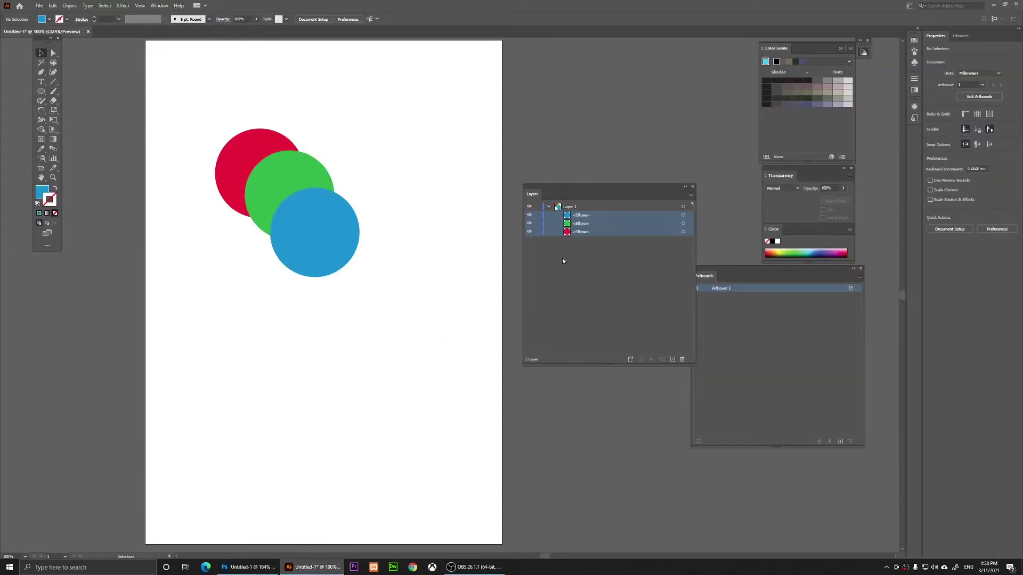
left_click(247, 568)
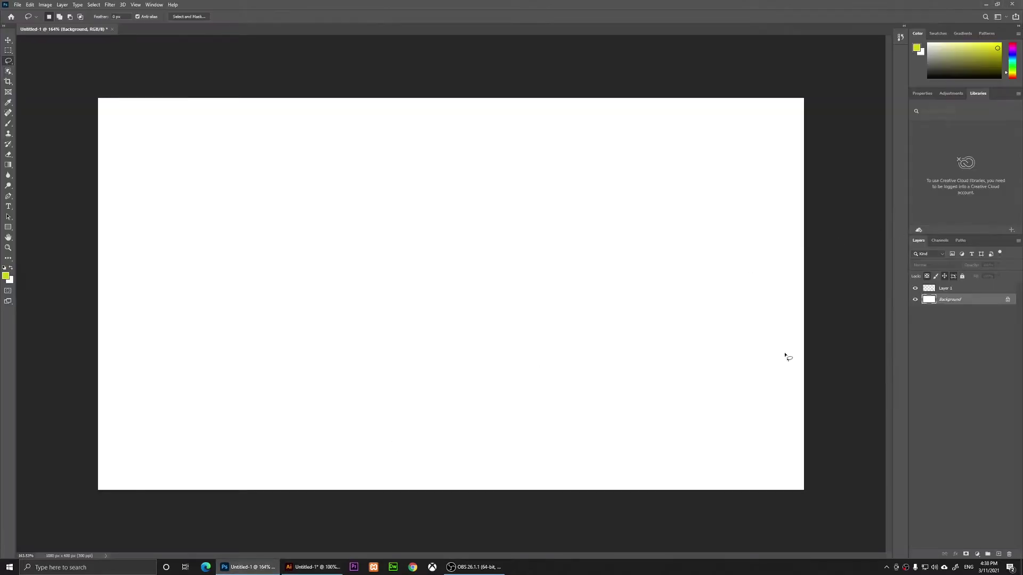
key("alt+Tab")
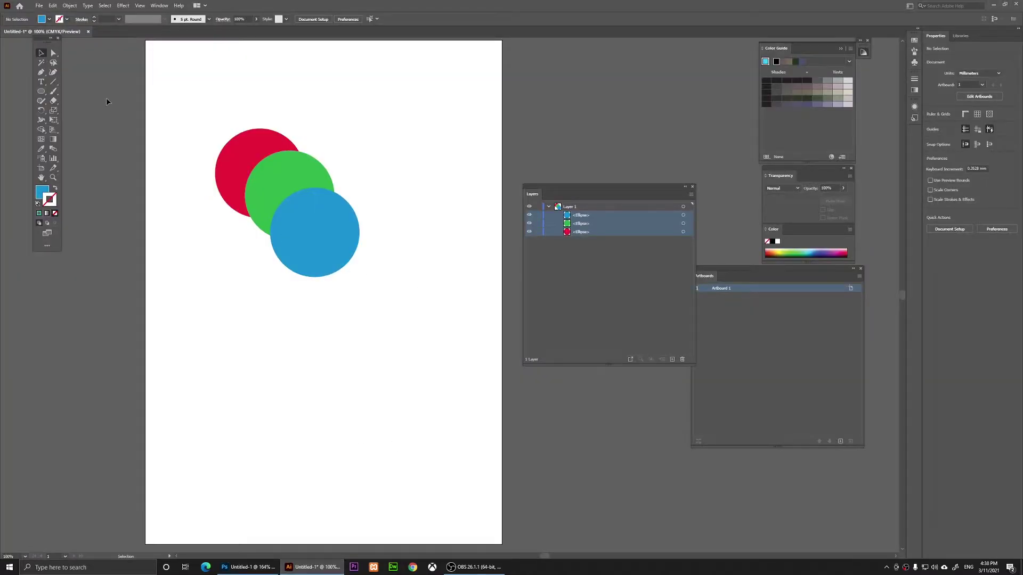
- Marquee-select and copy the three overlapping circles, then bring the blank Photoshop canvas forward
left_click_drag(209, 108, 360, 278)
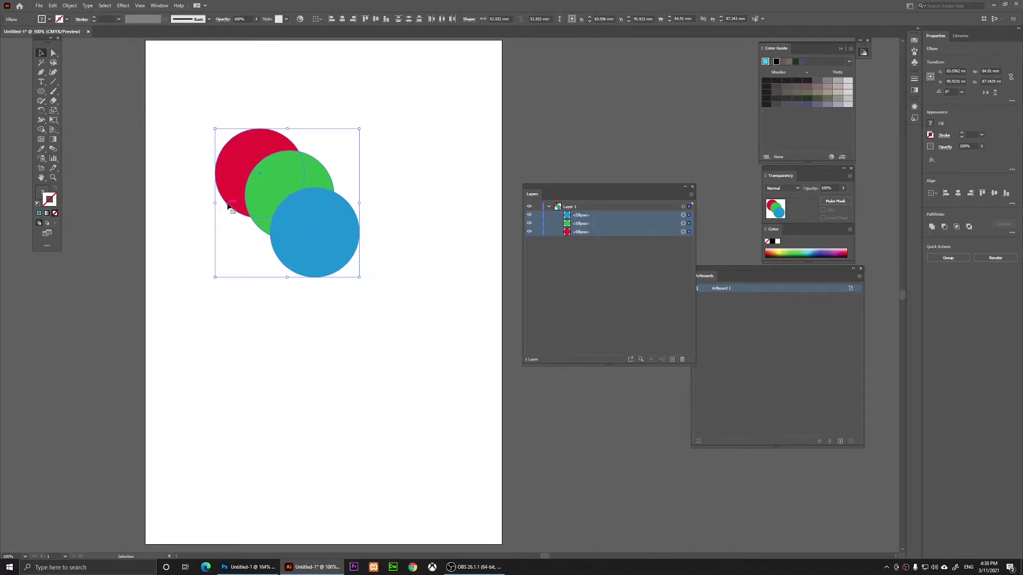
left_click(52, 4)
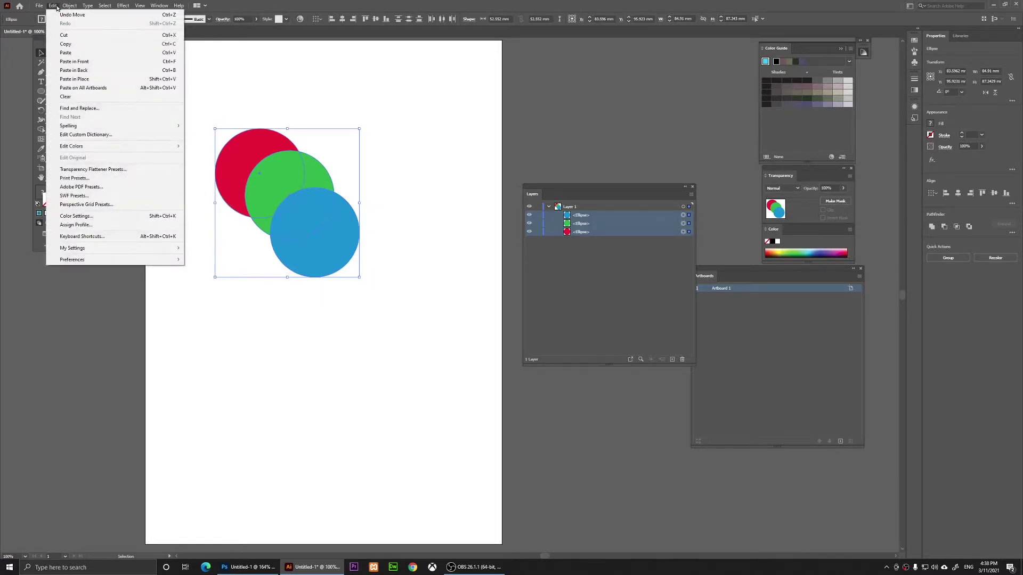
left_click(73, 44)
left_click(248, 567)
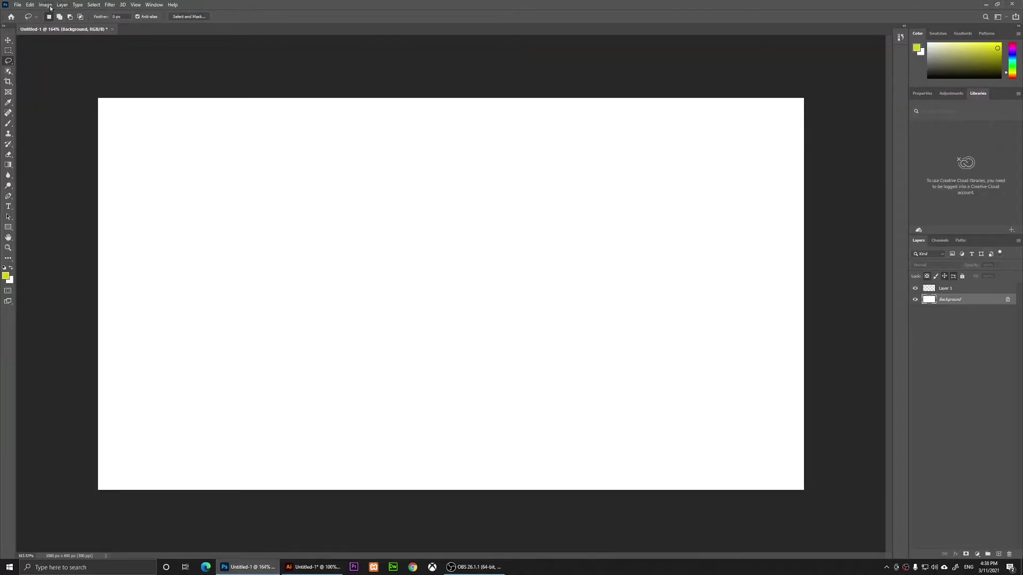
- Paste the copied red, green and blue circles into Photoshop as a Smart Object
left_click(29, 5)
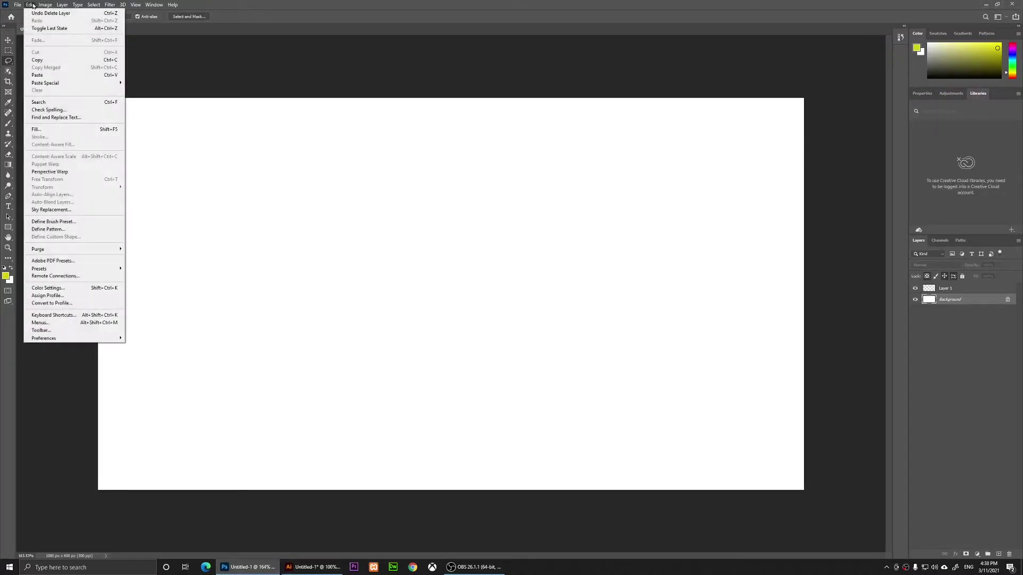
left_click(40, 73)
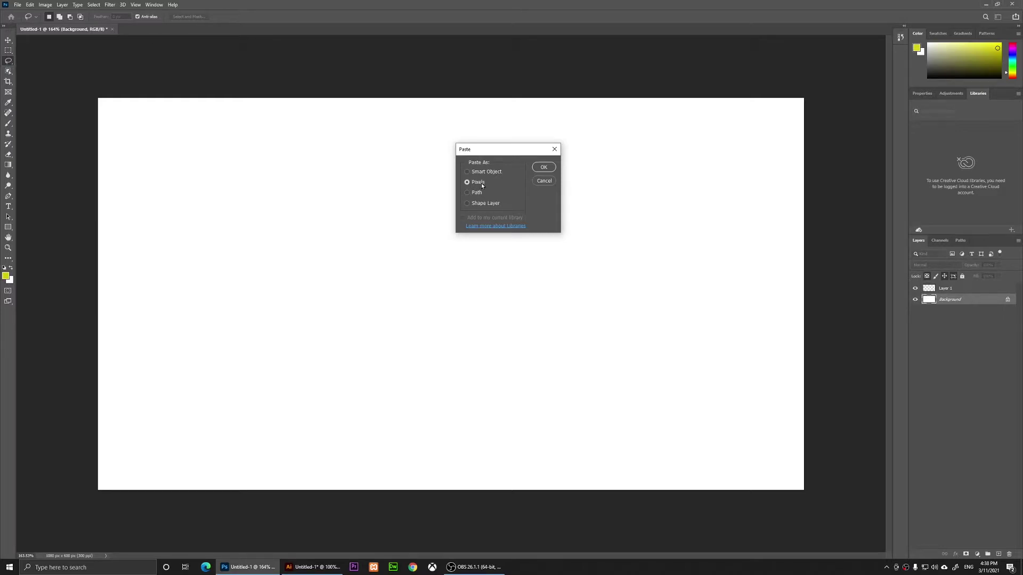
left_click(467, 173)
left_click(545, 168)
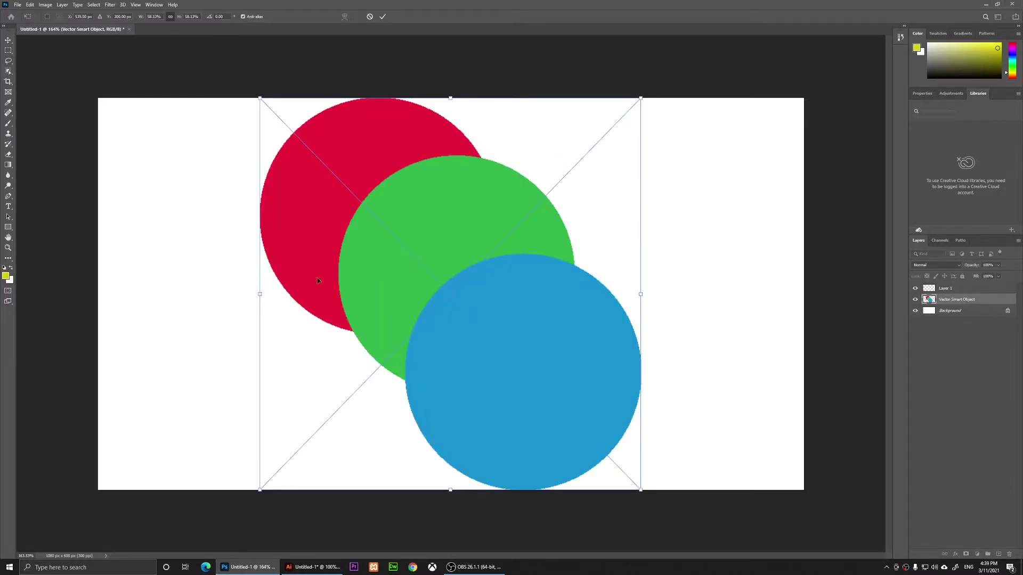
- Commit the placement of the pasted circles with Enter
key("Return")
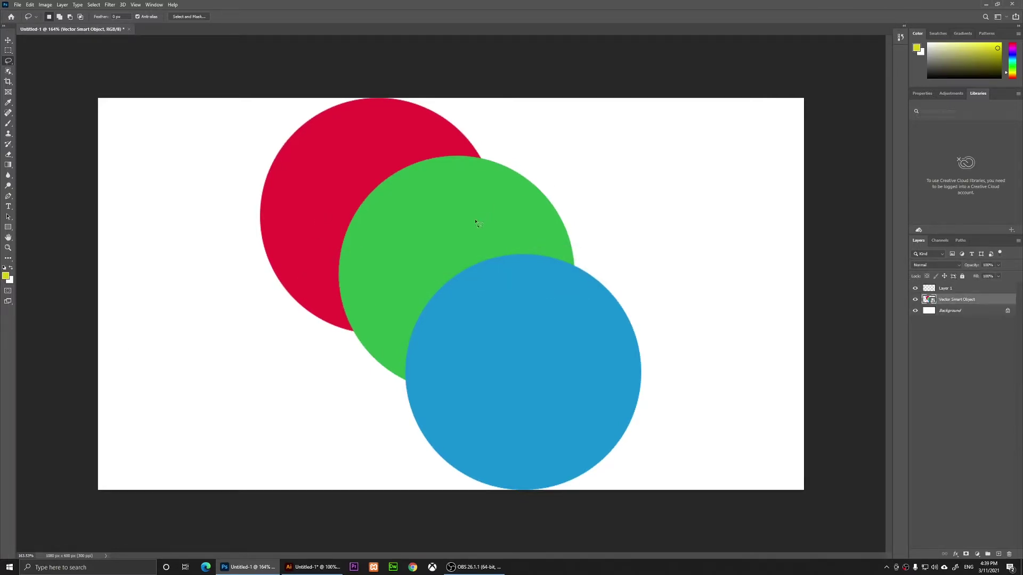
scroll(477, 224, "down", 1)
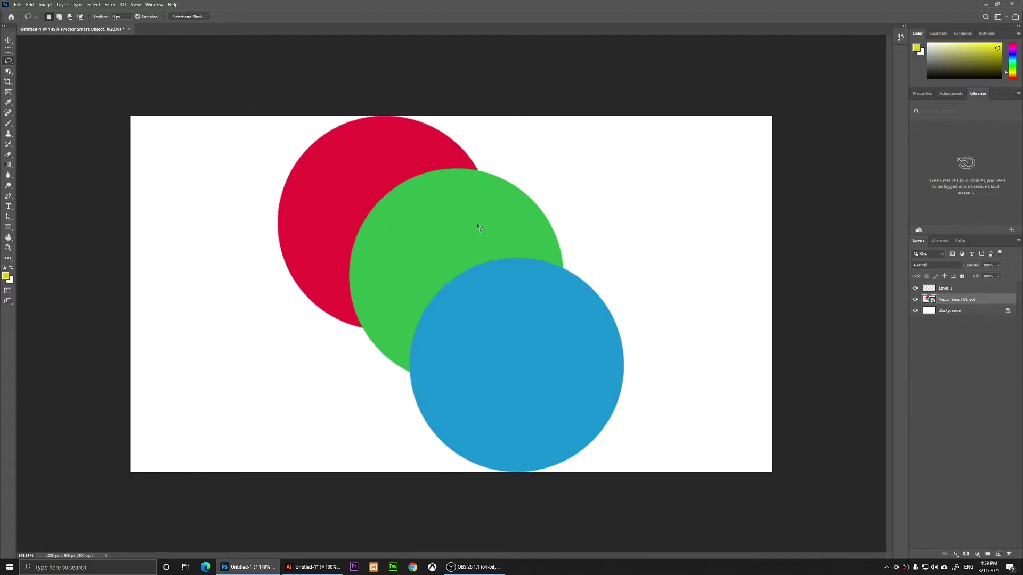
- Start a horizontal text layer over the blue circle and highlight the word 'Smarty'
left_click(9, 211)
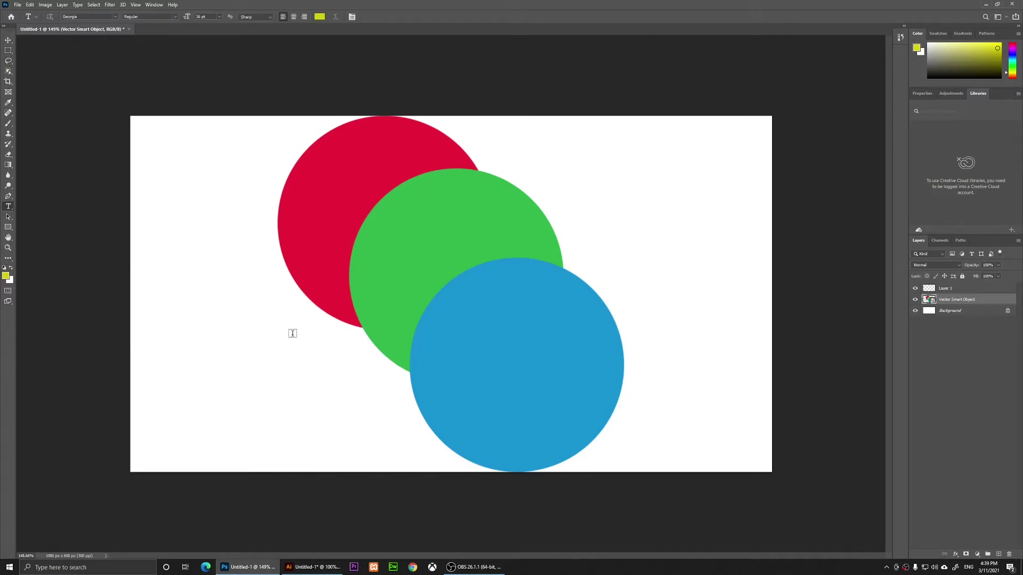
left_click(507, 376)
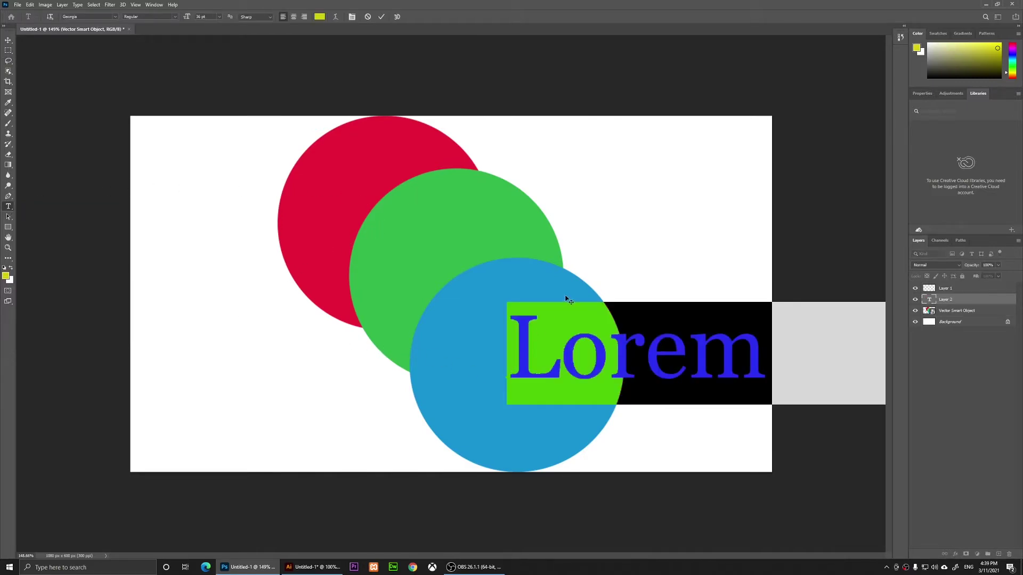
type("Smarty")
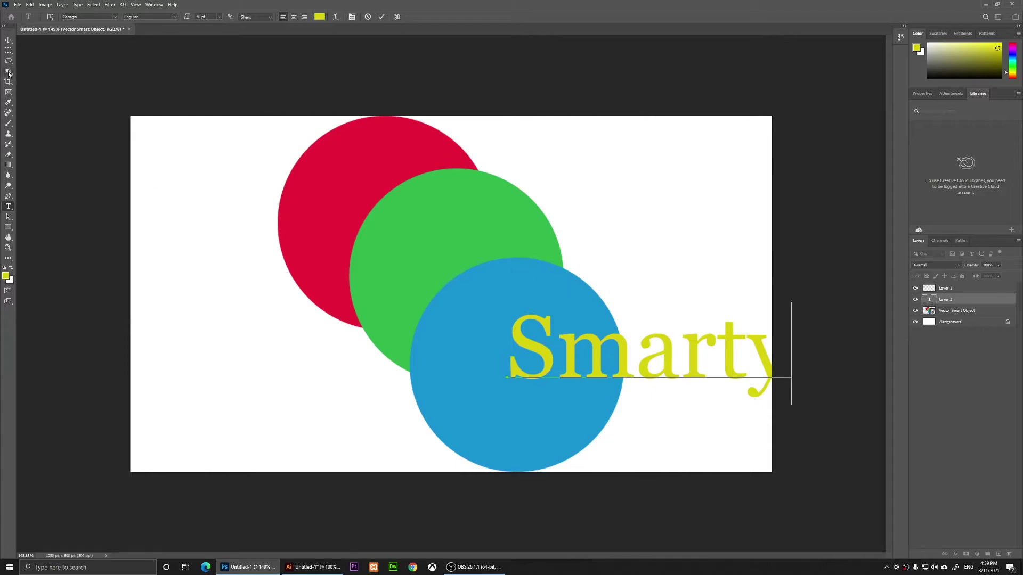
left_click_drag(510, 347, 836, 350)
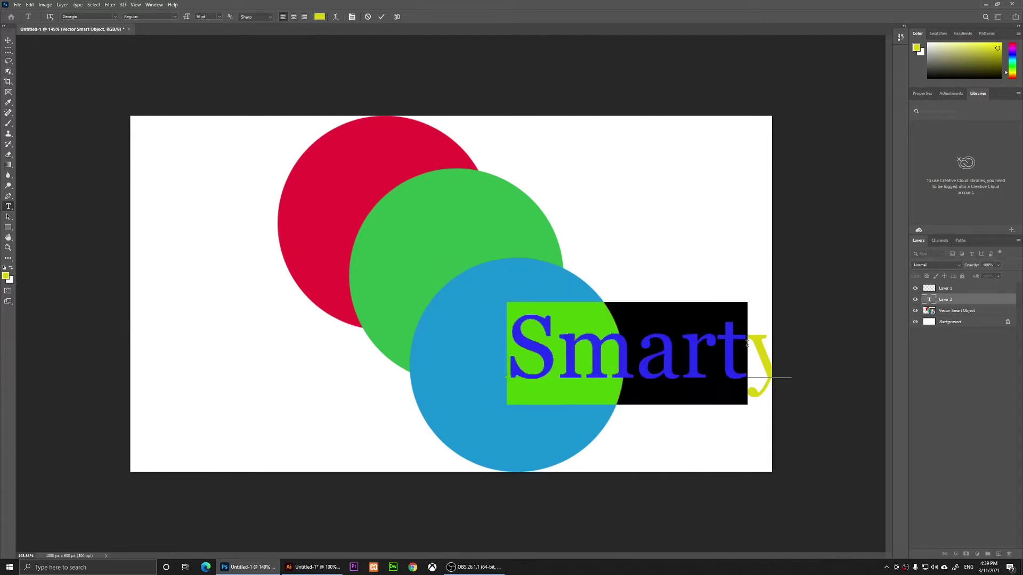
- Recolour the highlighted Smarty text light orange and commit the text layer
left_click(319, 17)
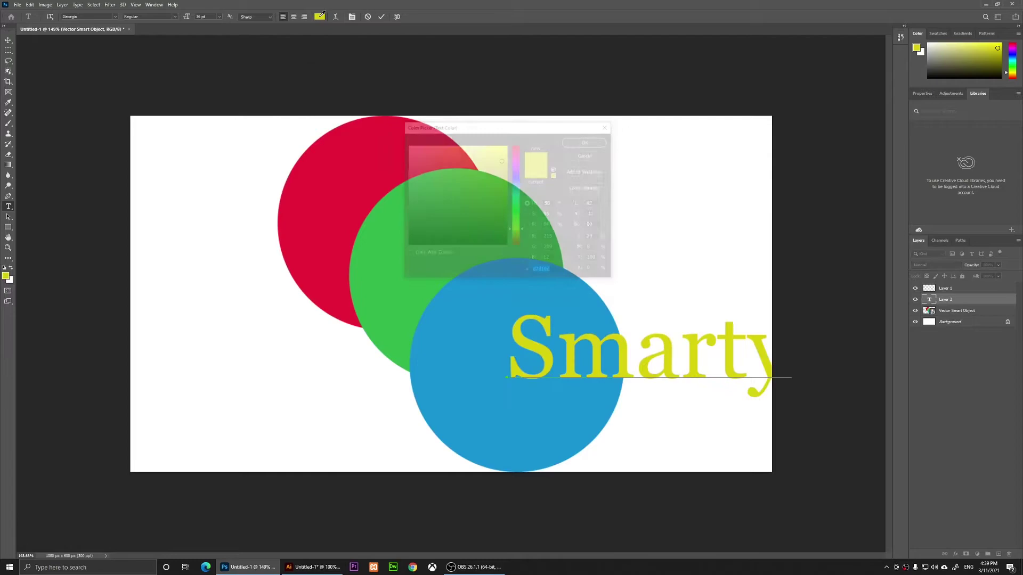
left_click_drag(517, 171, 512, 239)
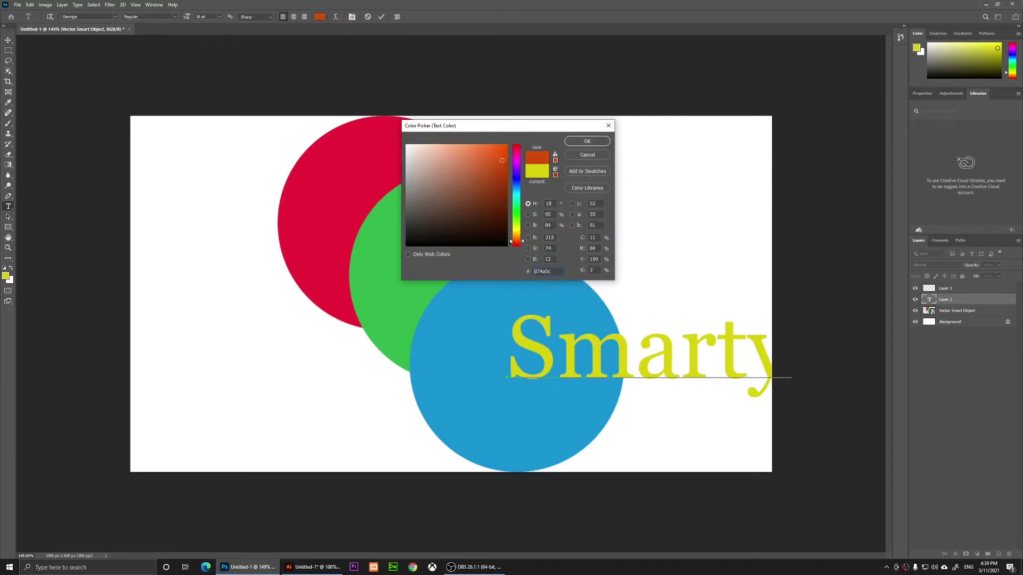
left_click(503, 147)
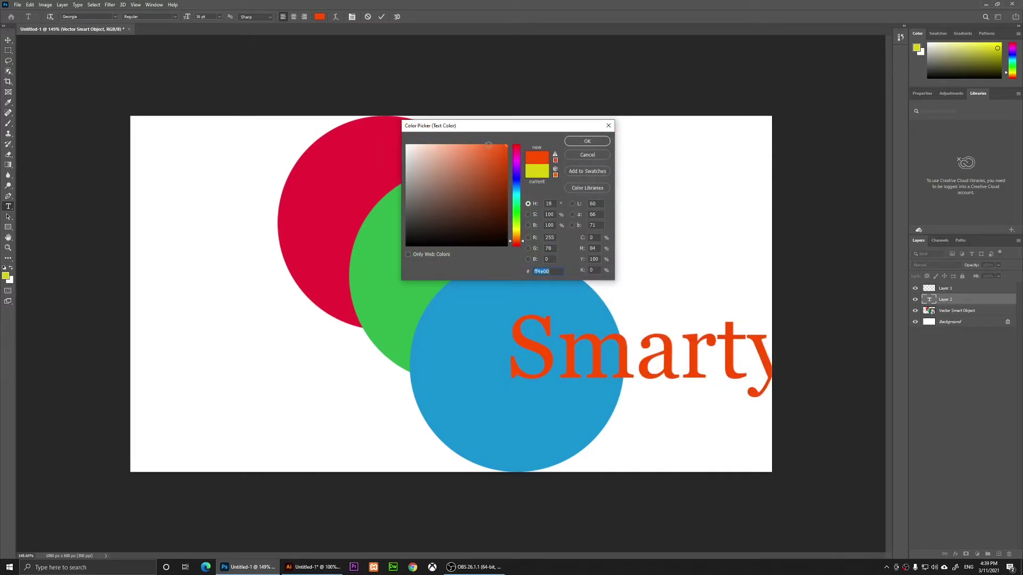
left_click(486, 146)
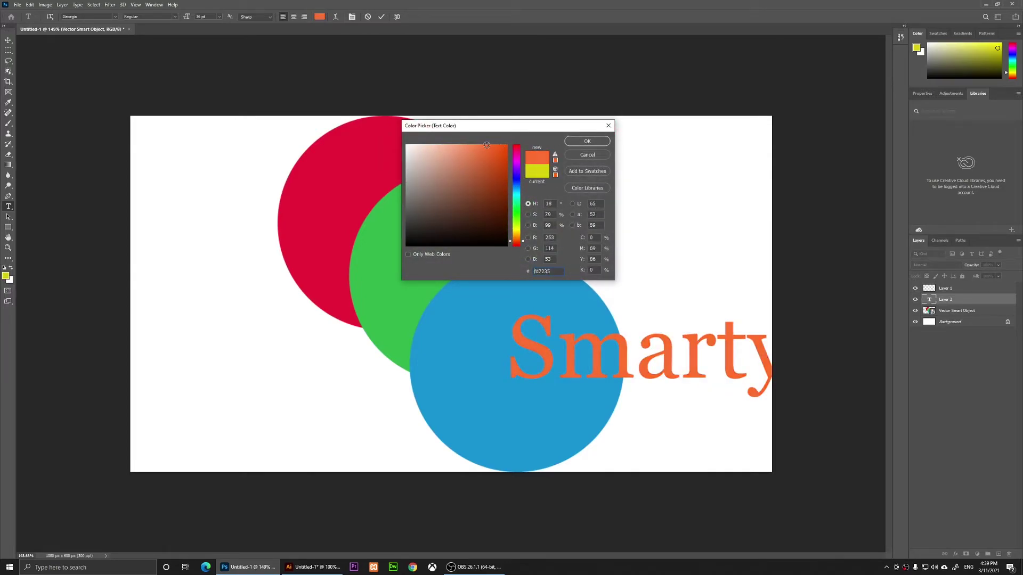
left_click(586, 141)
key("ctrl+Return")
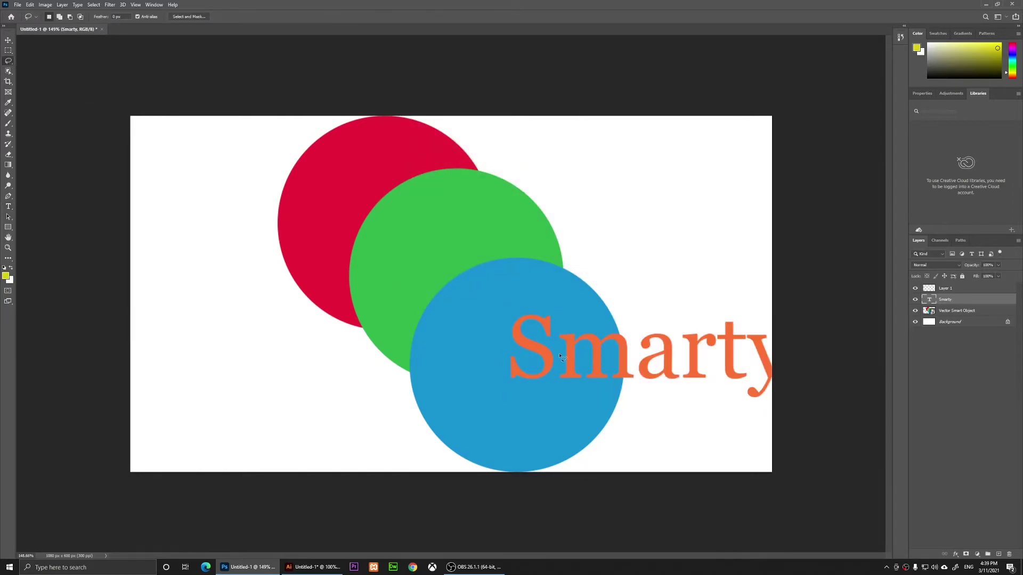
- Free-transform the Smarty text, scaling it down and moving it to the lower left
right_click(561, 357)
left_click(591, 422)
mouse_move(608, 360)
left_mouse_down()
mouse_move(310, 373)
mouse_move(268, 392)
left_mouse_up()
mouse_move(427, 332)
left_mouse_down()
mouse_move(388, 354)
mouse_move(383, 377)
left_mouse_up()
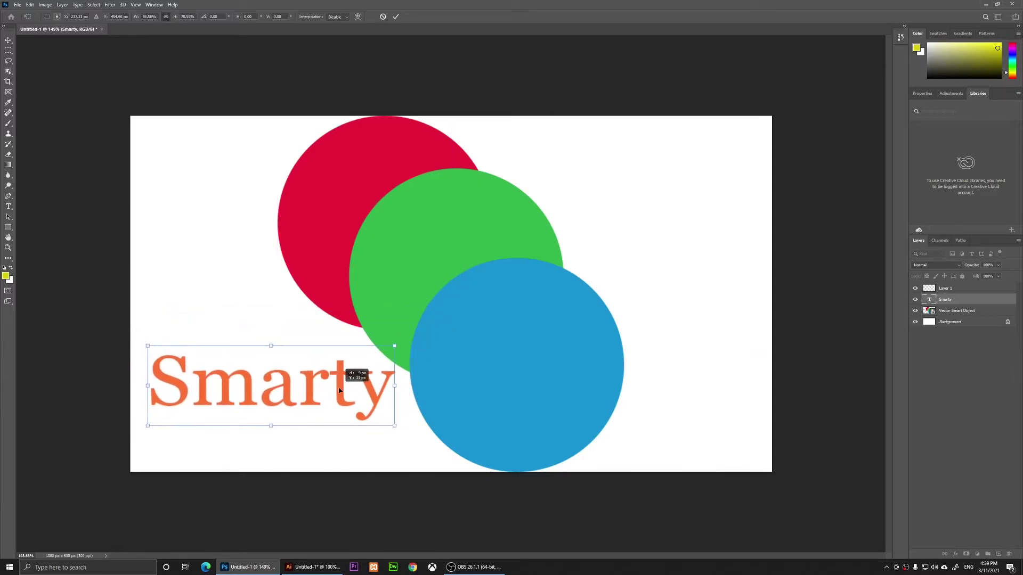
left_click(397, 17)
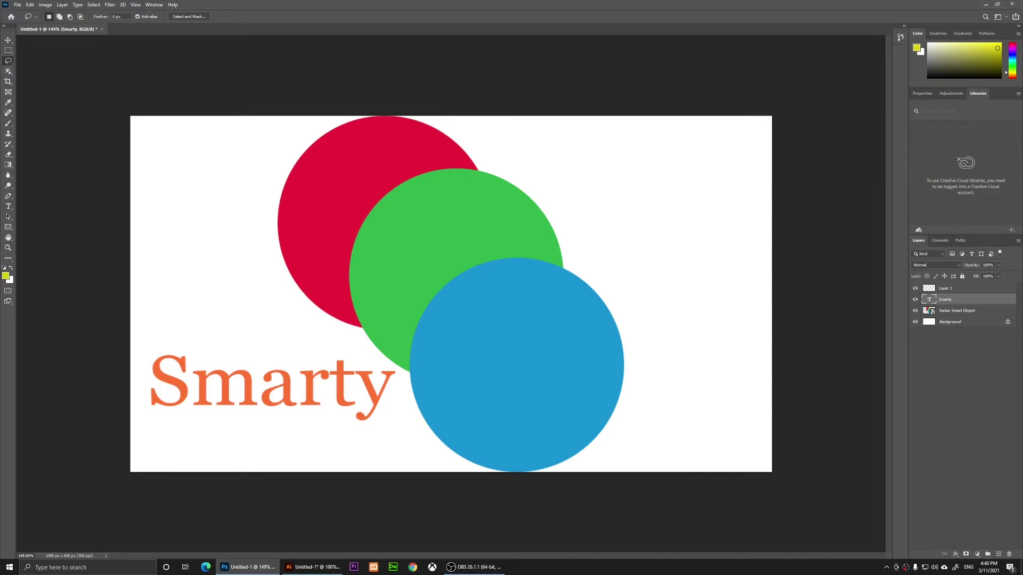
- Copy the Smarty layer as SVG from its Layers panel context menu
right_click(942, 305)
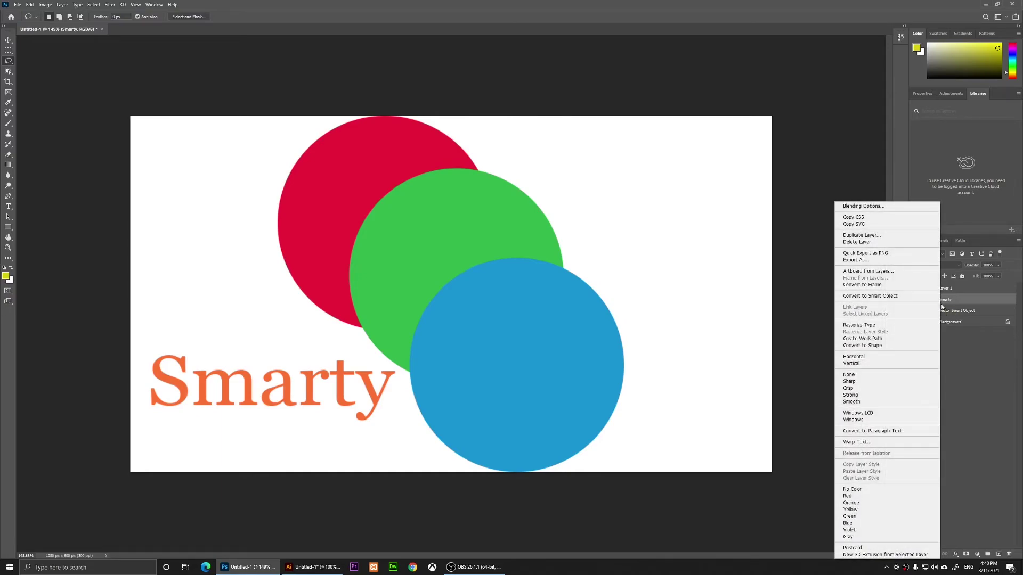
left_click(866, 225)
mouse_move(313, 568)
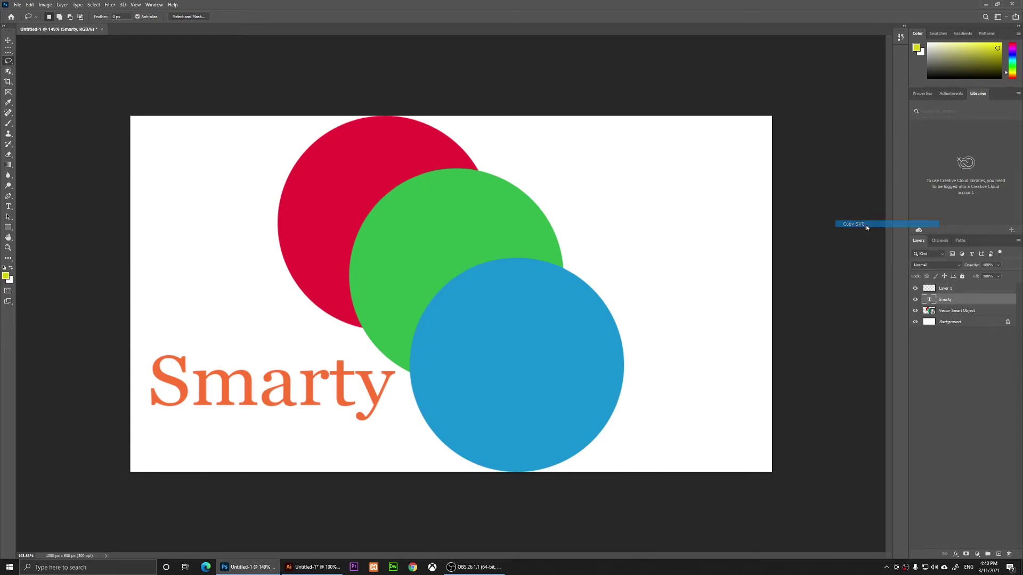
- Deselect the circles in Illustrator and paste in the orange Smarty text
left_click(318, 568)
left_click(342, 489)
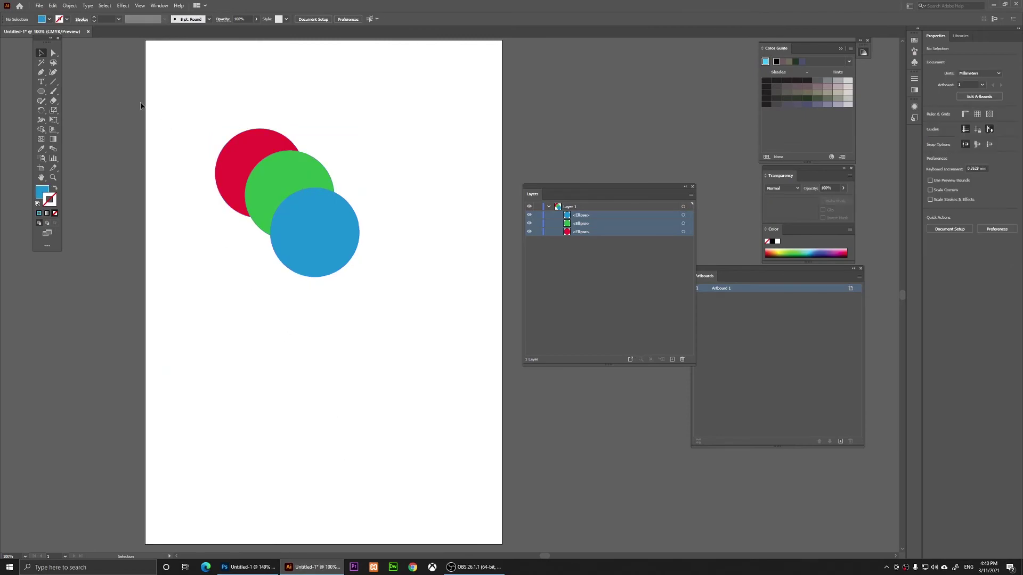
left_click(52, 6)
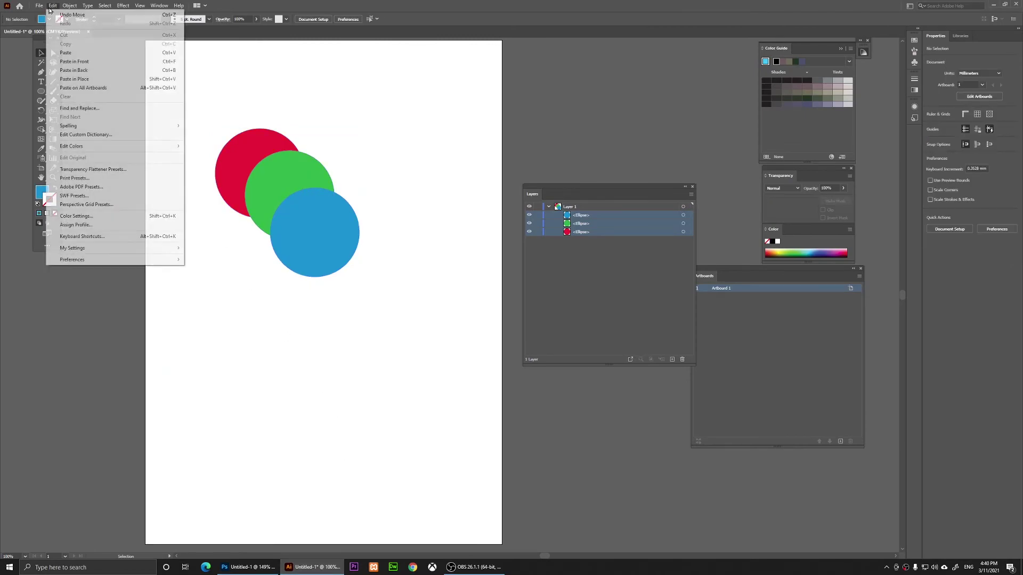
left_click(84, 53)
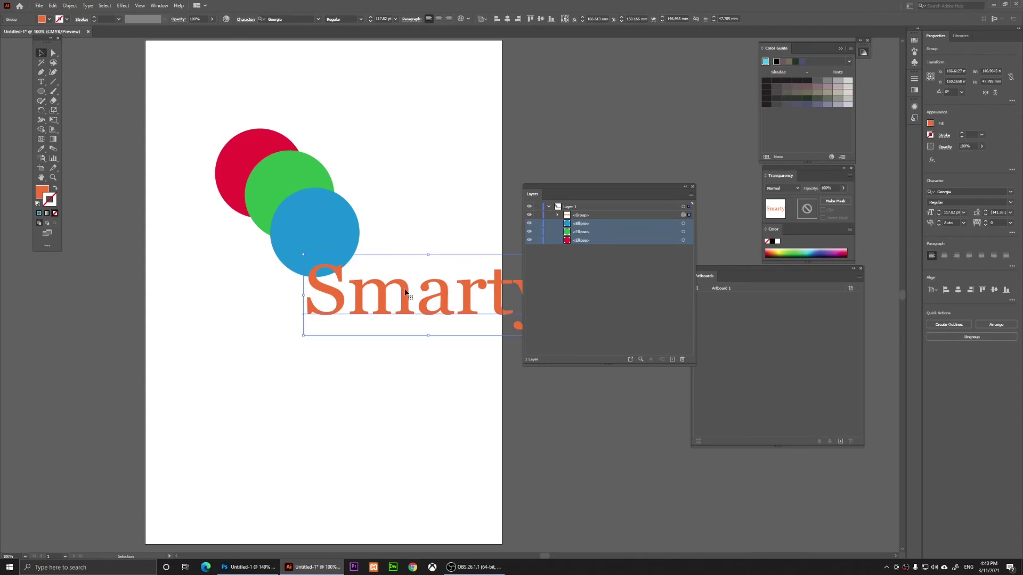
- Scale down the Smarty group and position it just beneath the three circles
mouse_move(408, 291)
left_mouse_down()
mouse_move(300, 275)
mouse_move(307, 243)
left_mouse_up()
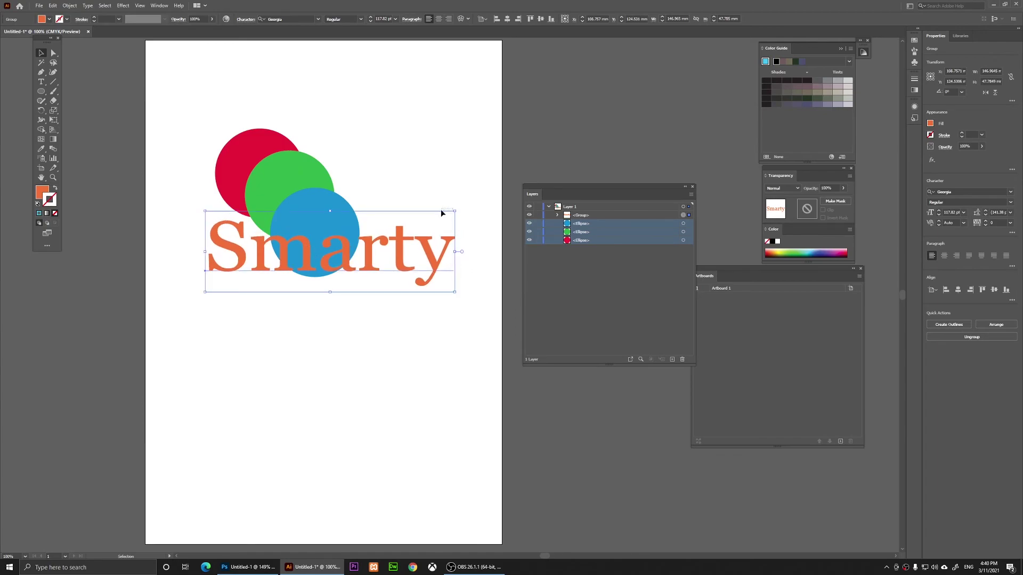
left_click_drag(455, 212, 416, 232)
left_click_drag(320, 257, 288, 296)
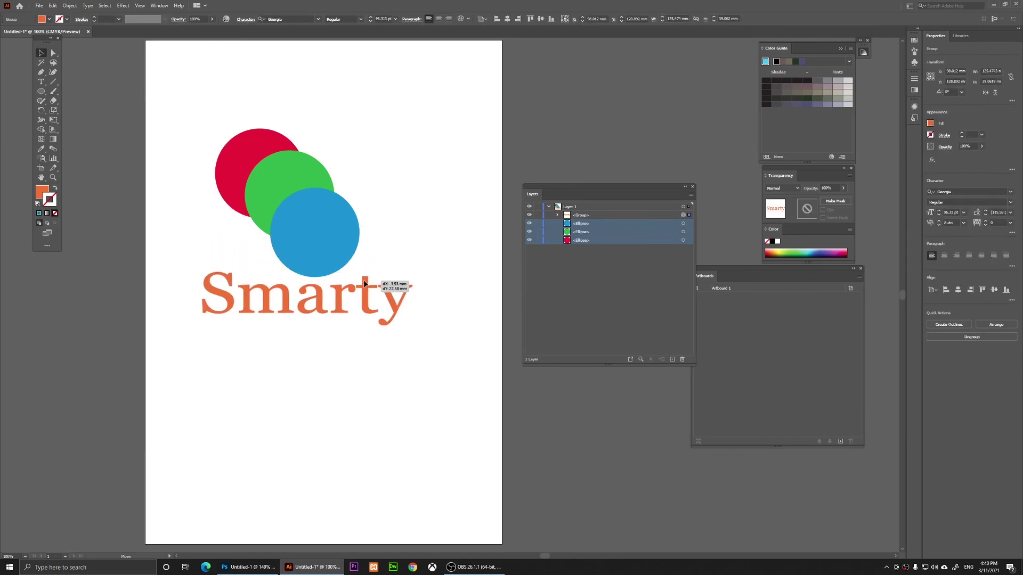
left_click(498, 192)
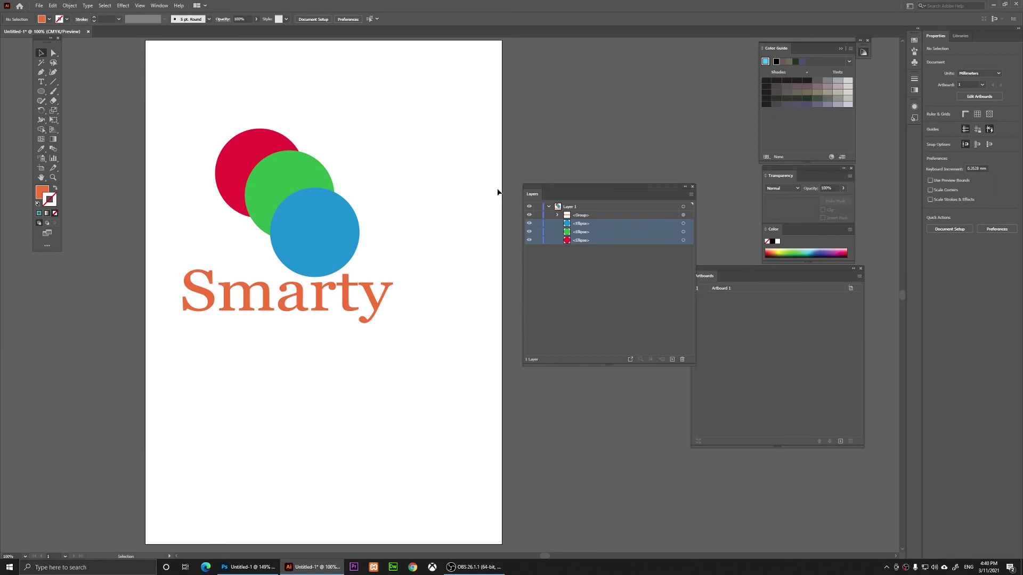